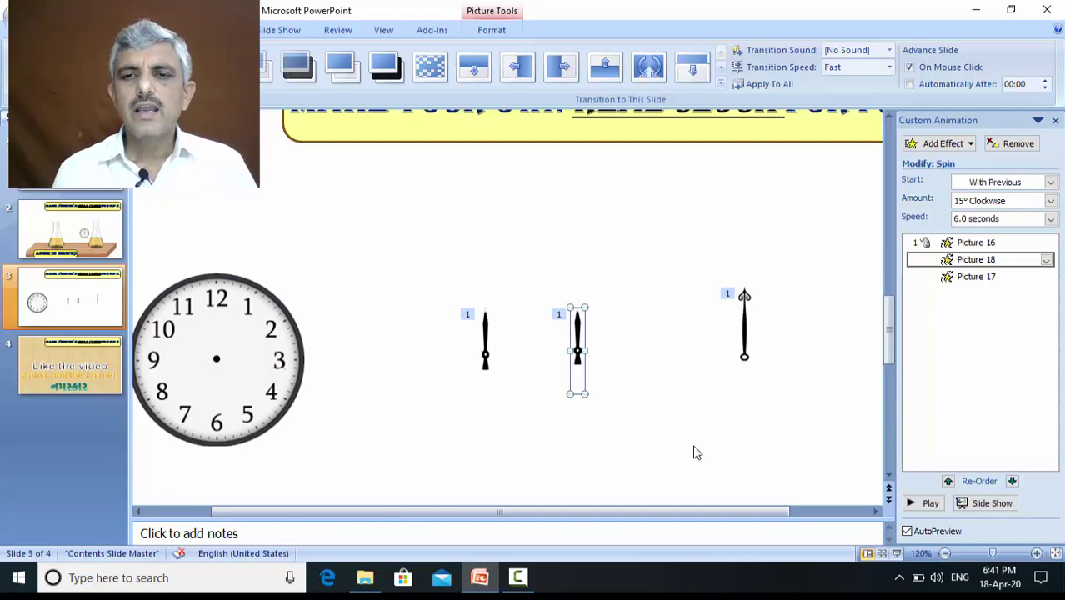
# Add a Spin emphasis animation to the second hand, the thin clock hand with the ornate tip.
pyautogui.click(701, 220)
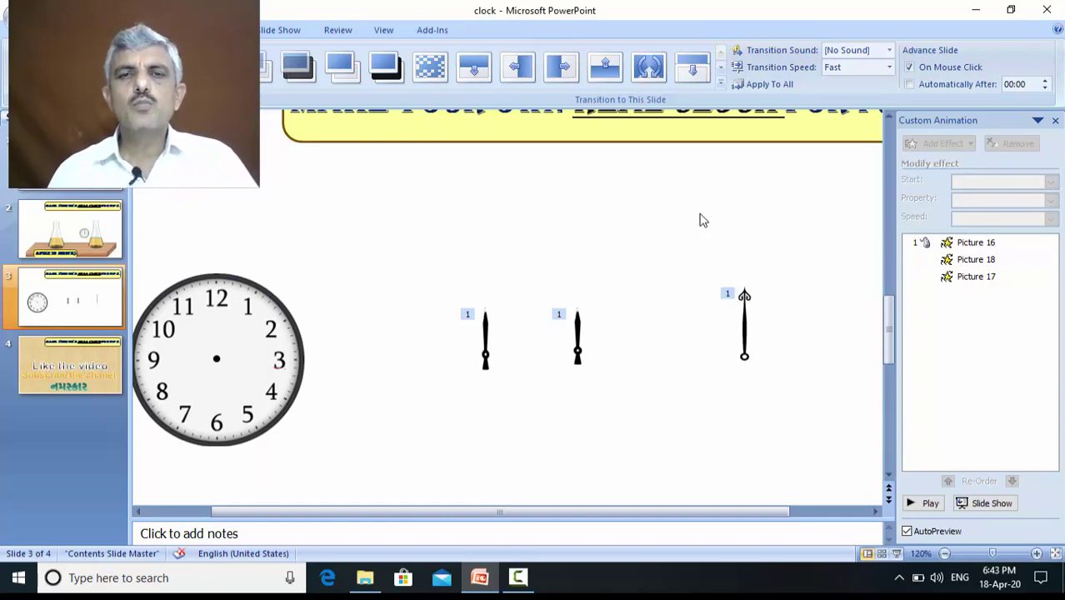
pyautogui.click(744, 317)
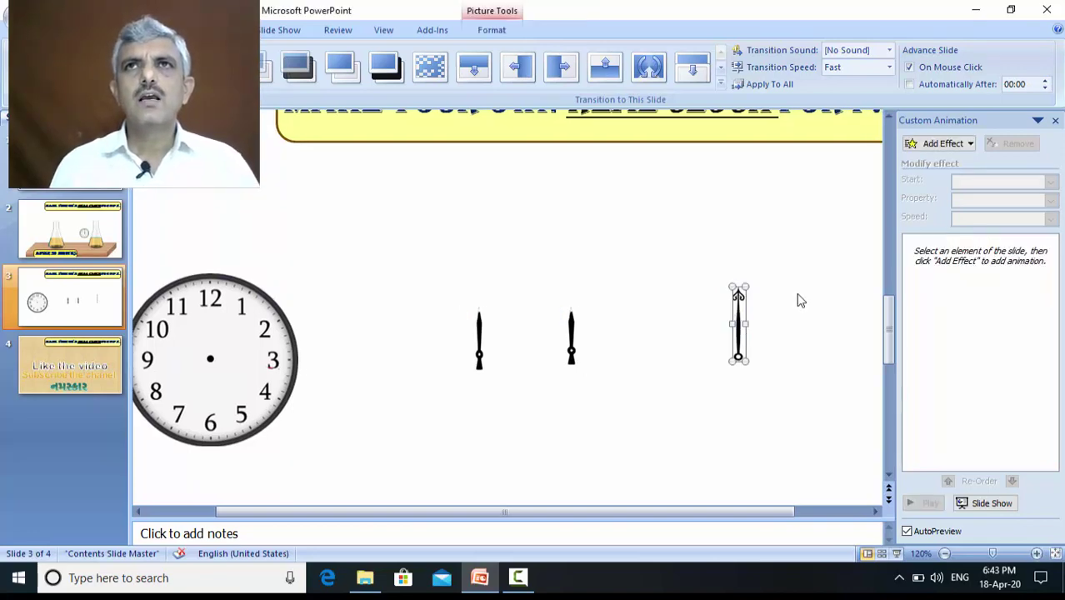
pyautogui.click(942, 145)
pyautogui.moveTo(937, 188)
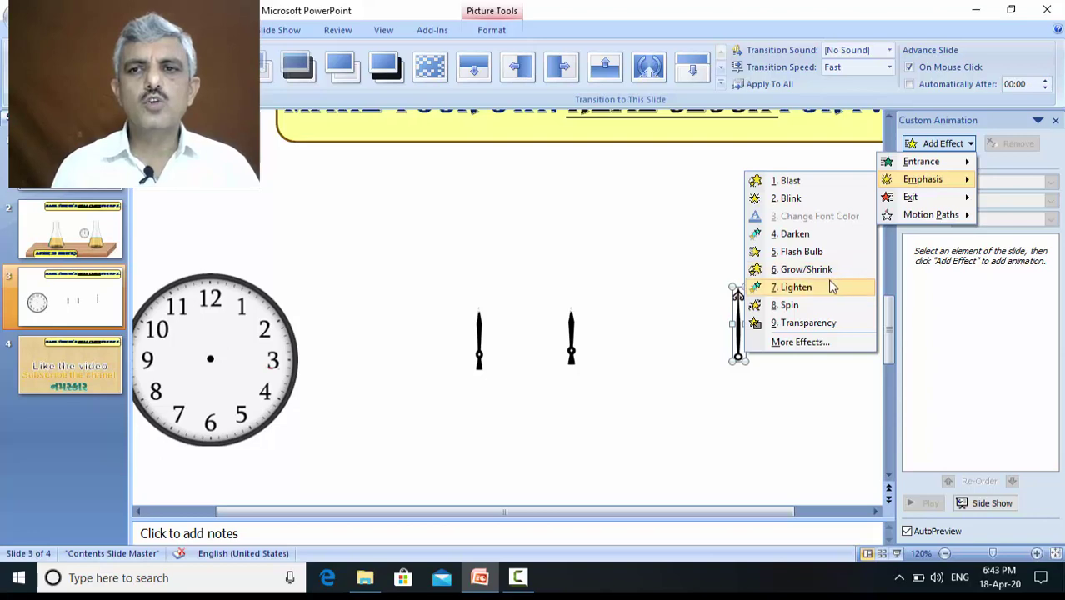
pyautogui.click(801, 305)
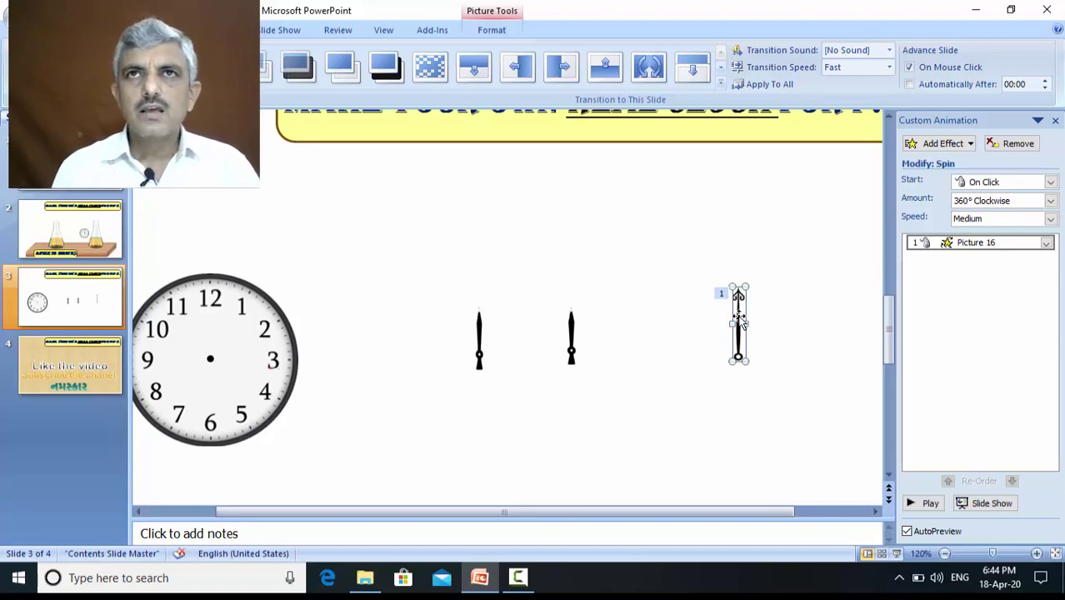
# Extend the second hand's picture area below its pivot by setting the bottom crop to -0.75".
pyautogui.rightClick(738, 318)
pyautogui.rightClick(738, 317)
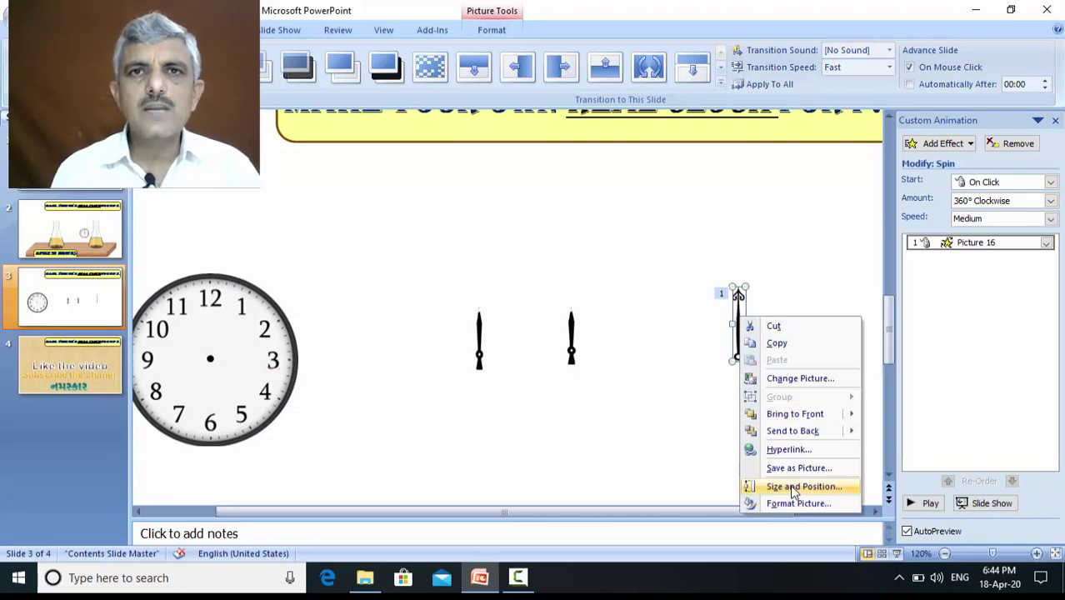
pyautogui.click(793, 488)
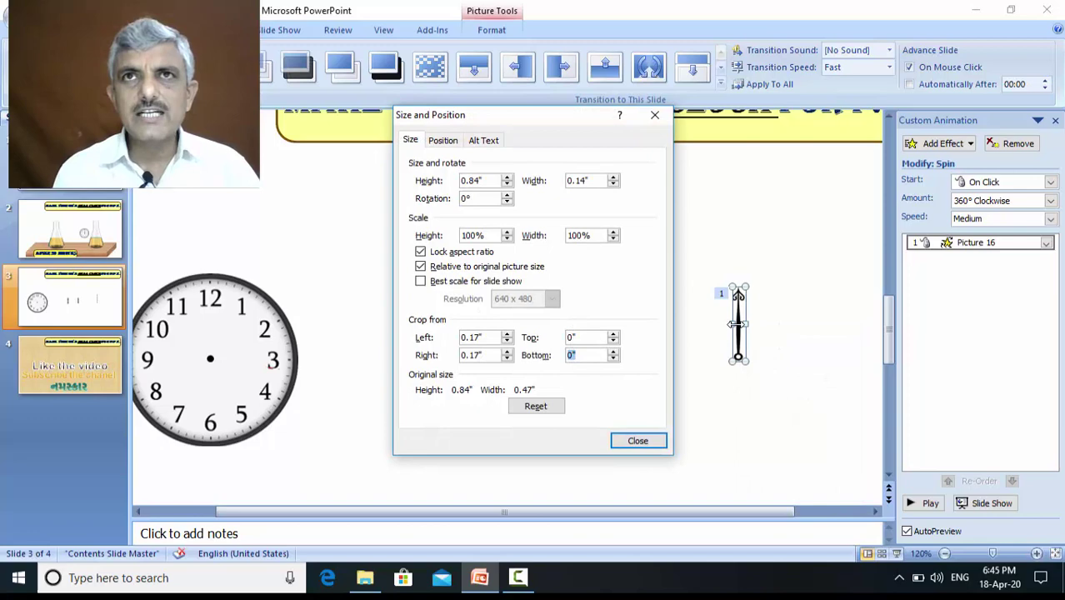
pyautogui.click(613, 359)
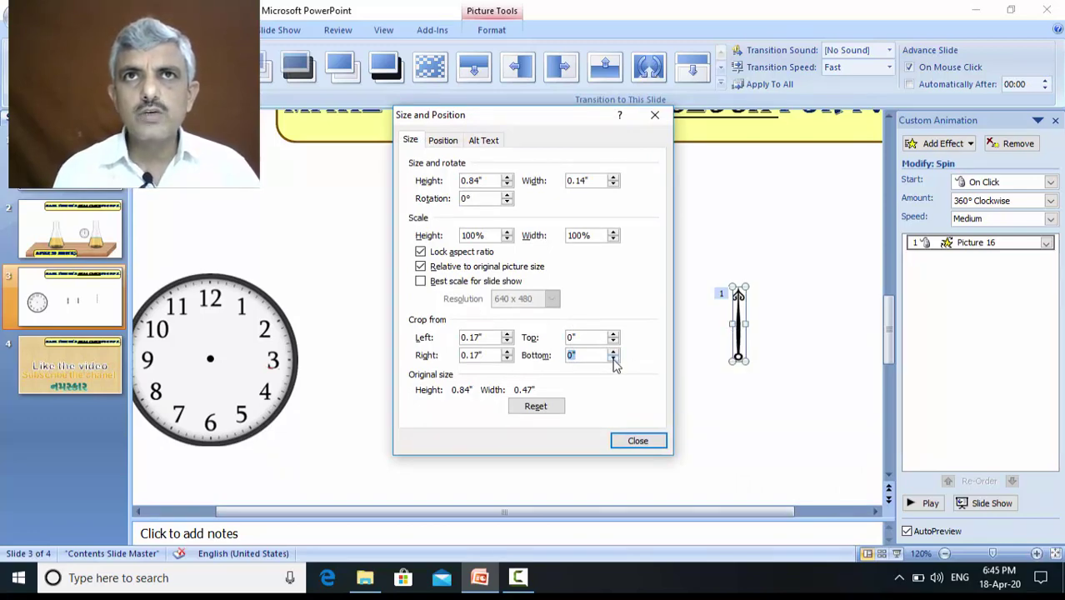
pyautogui.click(613, 359)
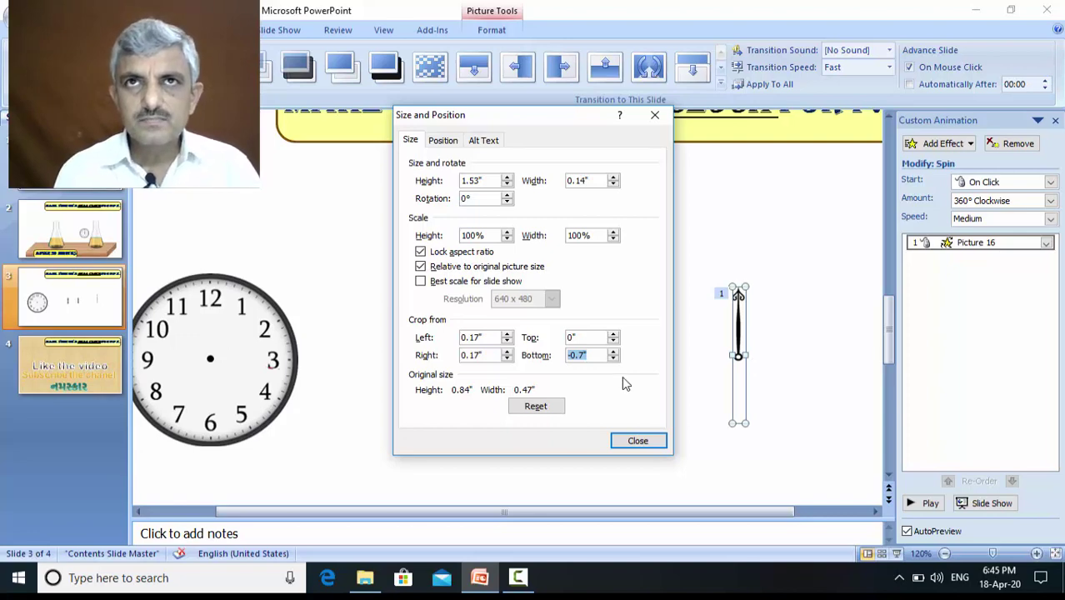
pyautogui.click(583, 354)
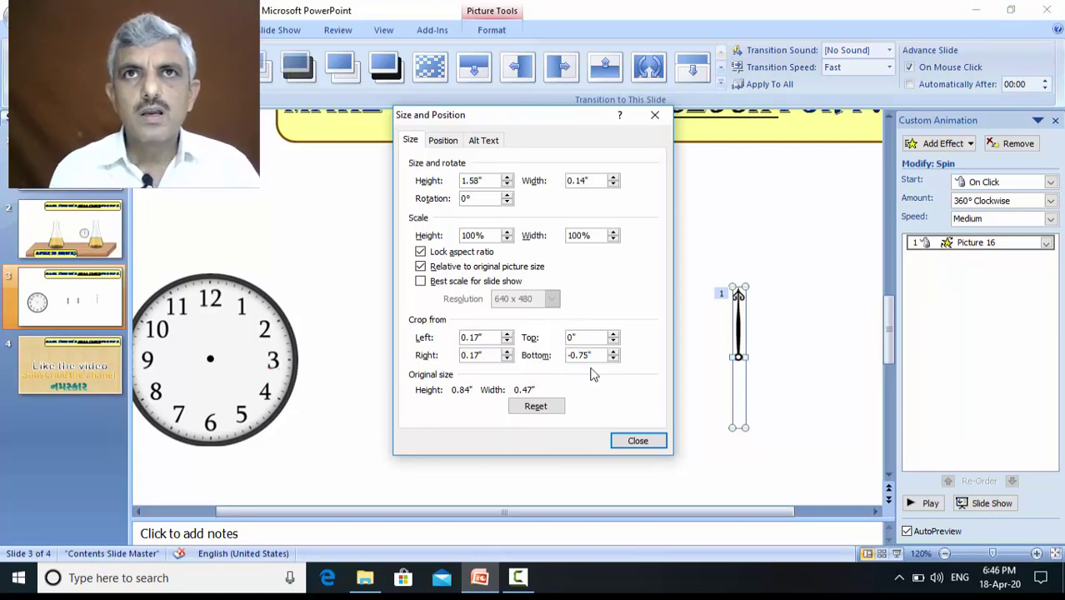
pyautogui.click(637, 441)
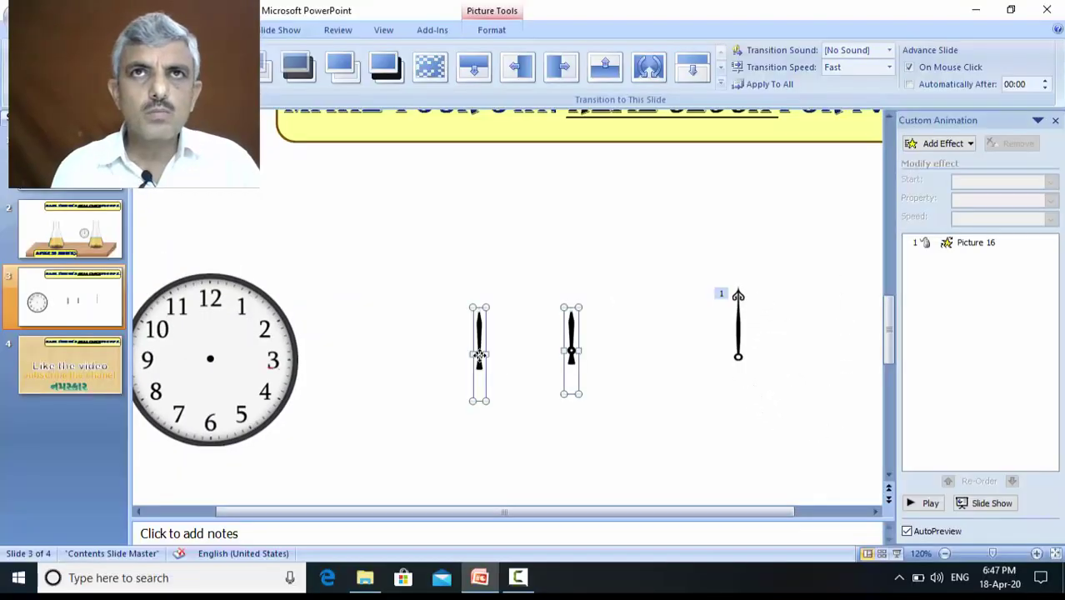
# Add Spin emphasis animations to the two remaining clock hands, Picture 18 and Picture 17, and start them With Previous.
pyautogui.click(942, 144)
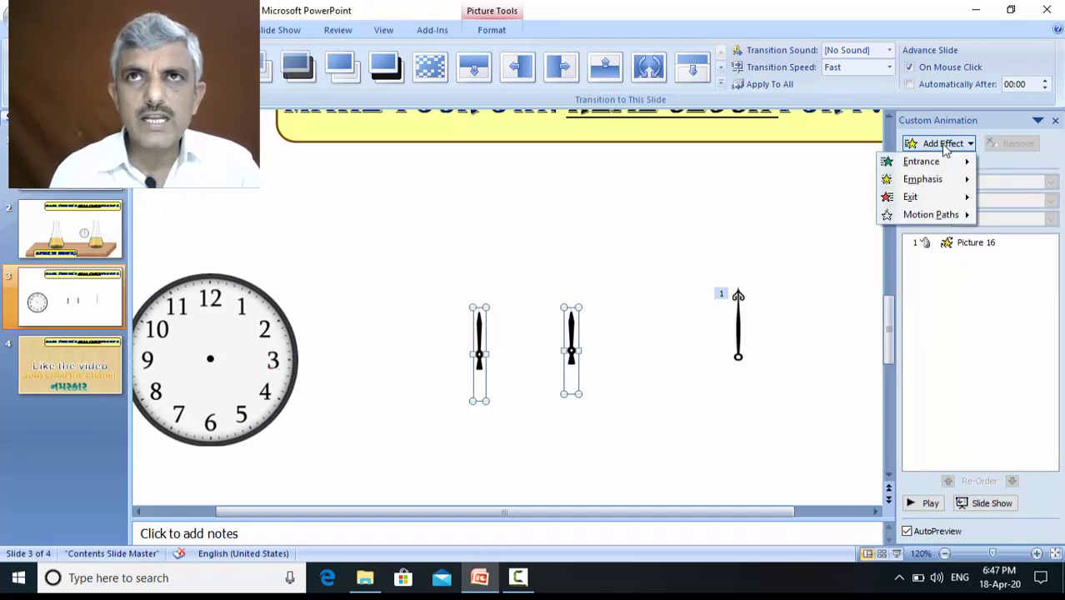
pyautogui.moveTo(939, 180)
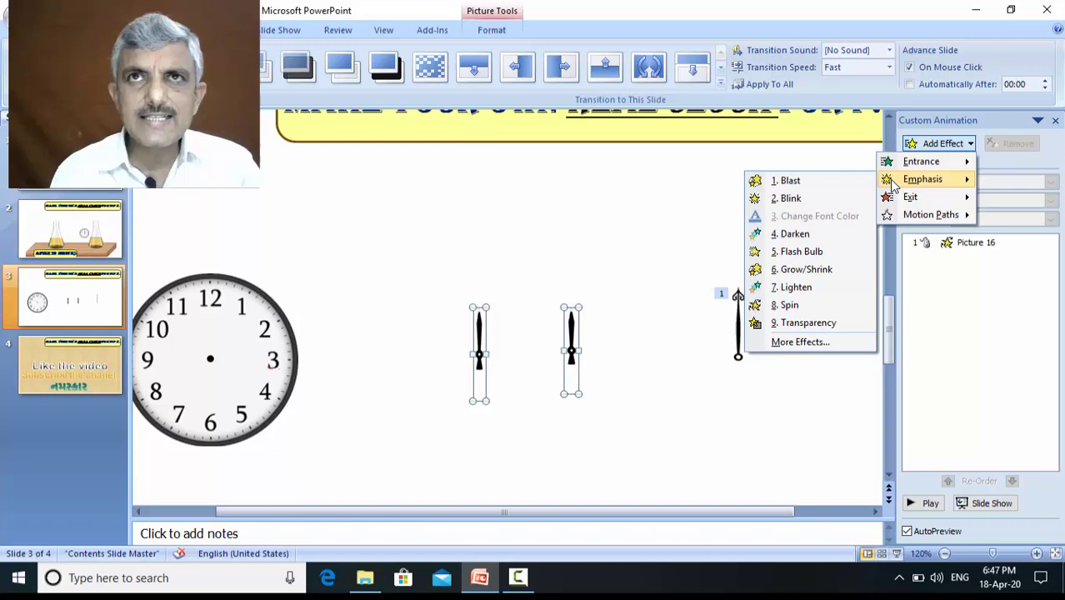
pyautogui.click(790, 306)
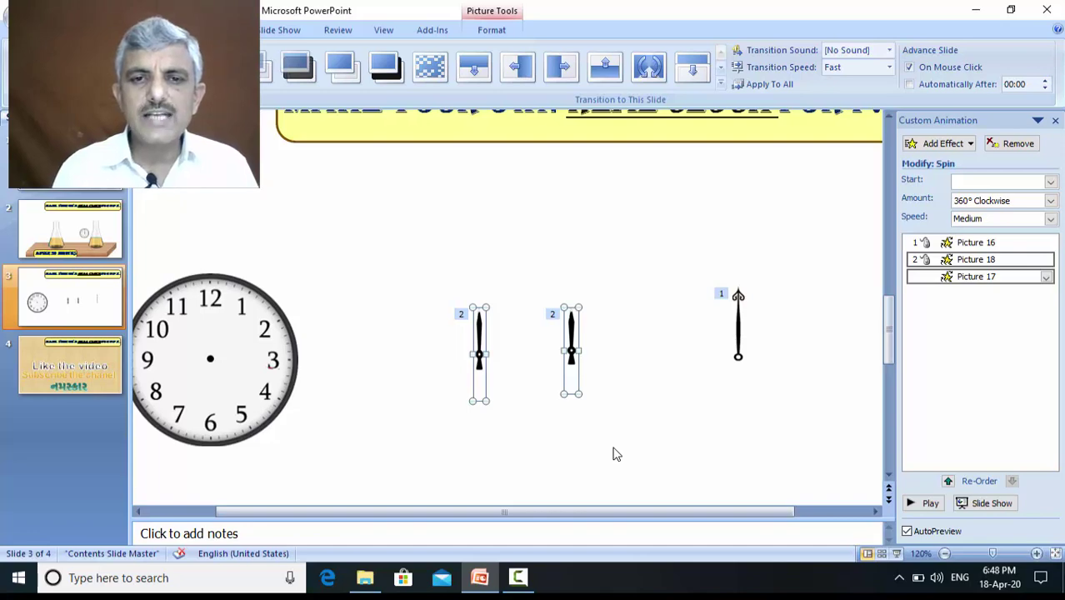
pyautogui.click(929, 260)
pyautogui.click(1004, 183)
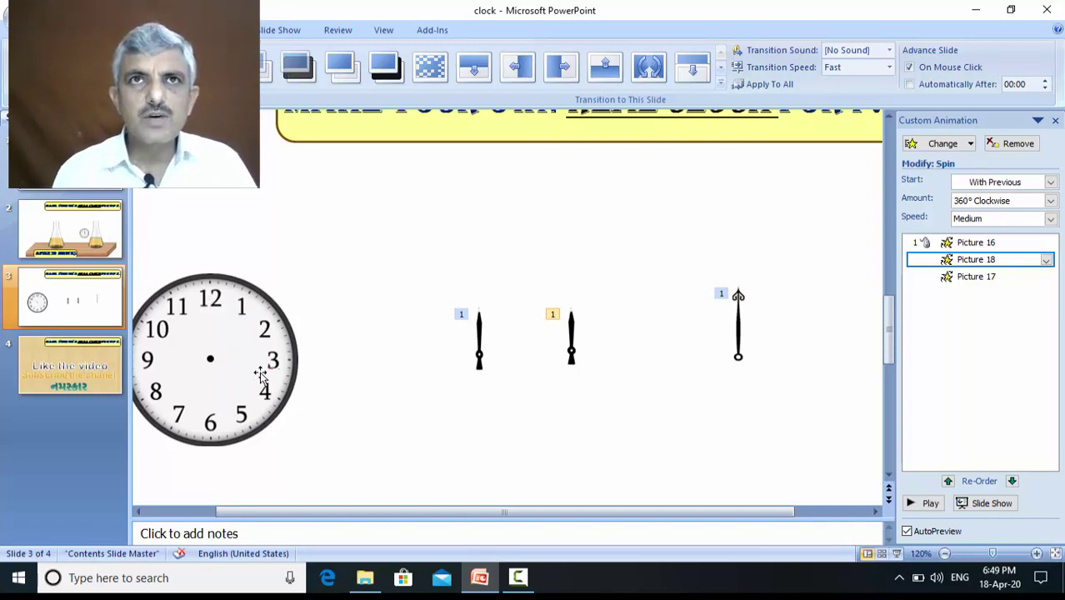
# Set custom clockwise spin amounts of 180° for the minute hand, Picture 17, and 15° for the hour hand, Picture 18.
pyautogui.click(565, 348)
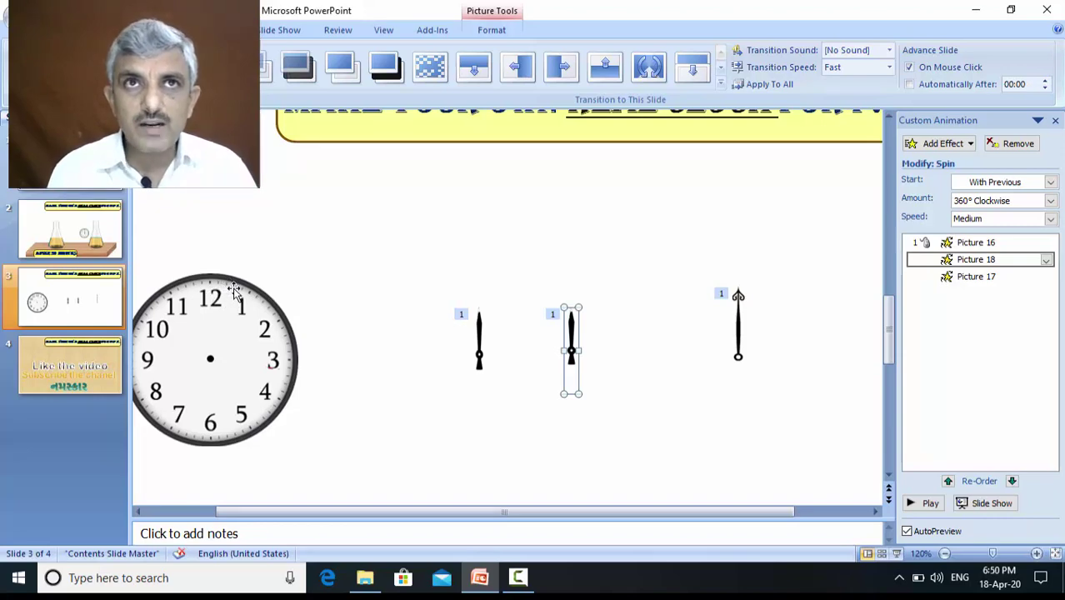
pyautogui.click(479, 356)
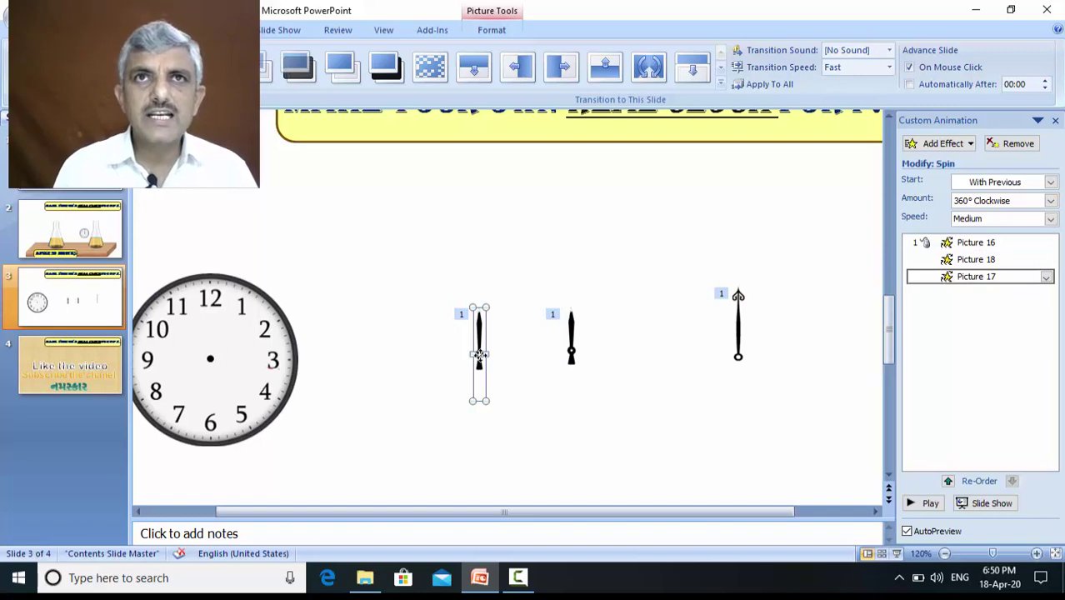
pyautogui.click(983, 277)
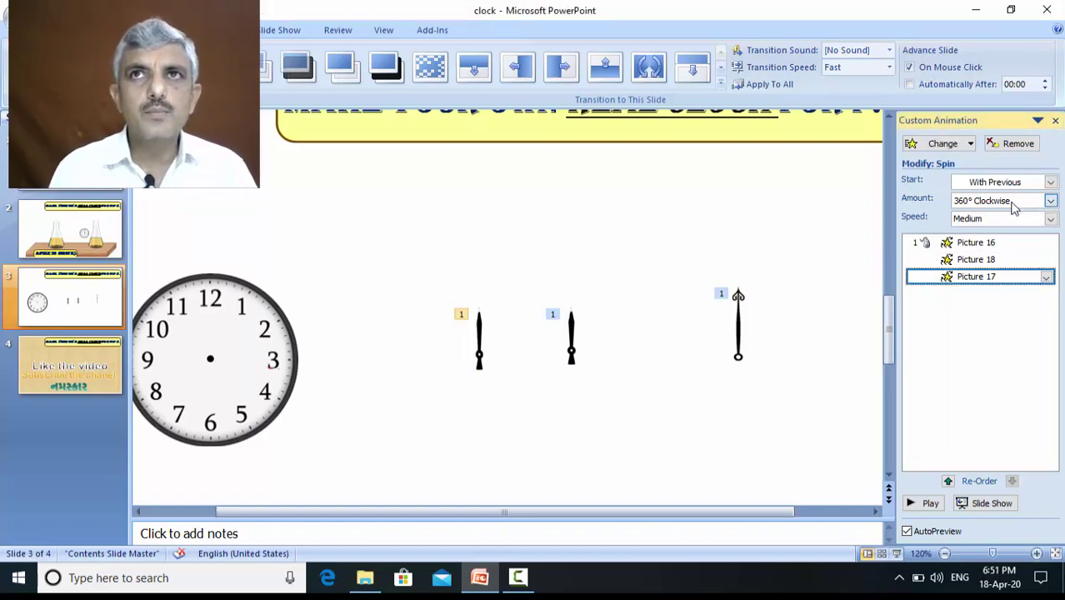
pyautogui.click(1016, 202)
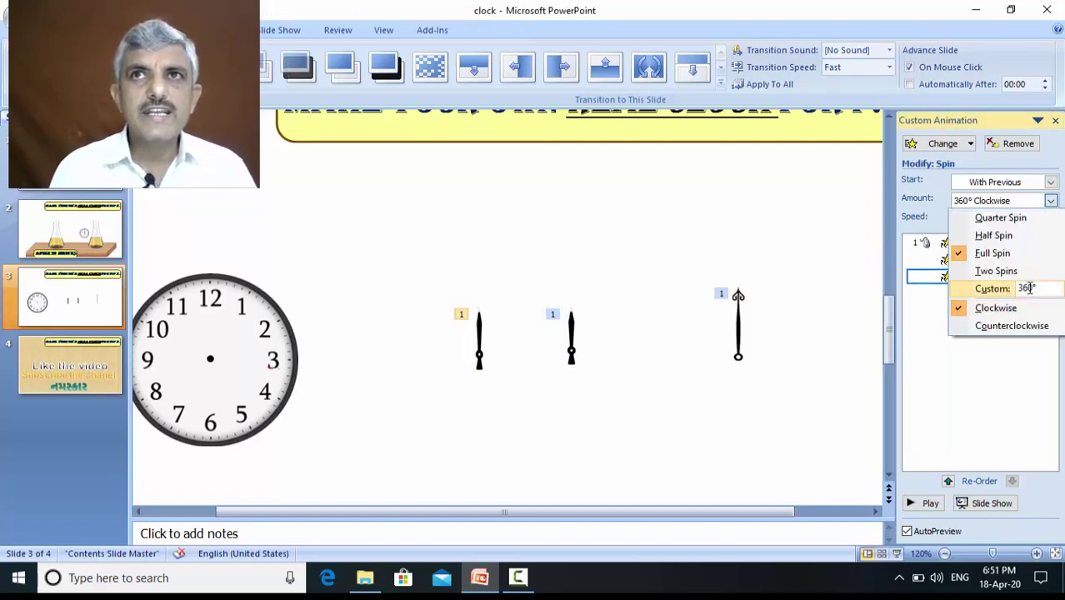
pyautogui.press('BackSpace')
pyautogui.press('BackSpace')
pyautogui.press('BackSpace')
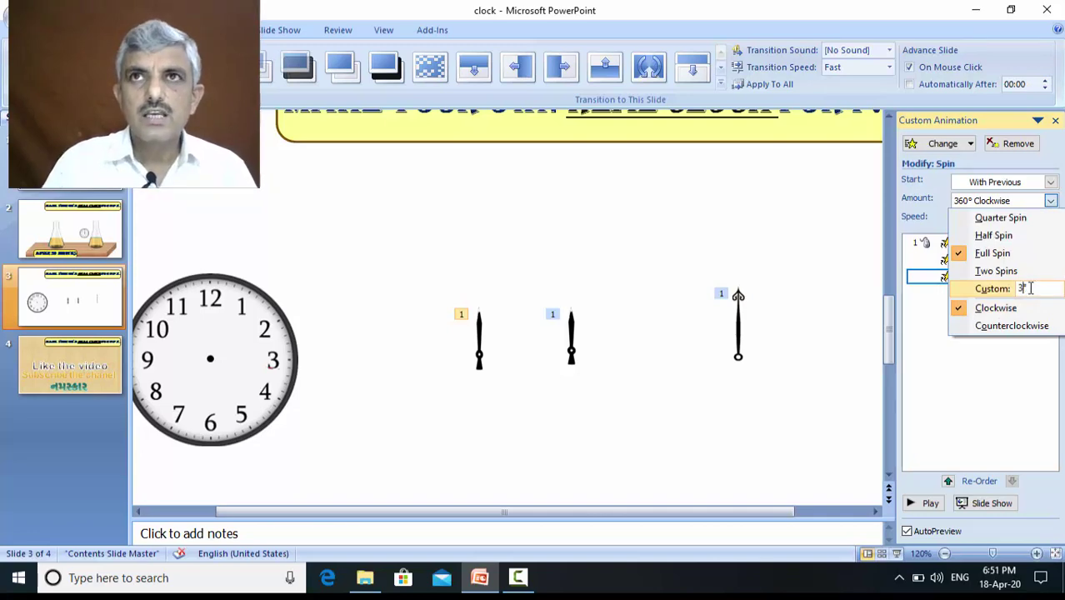
pyautogui.write('180')
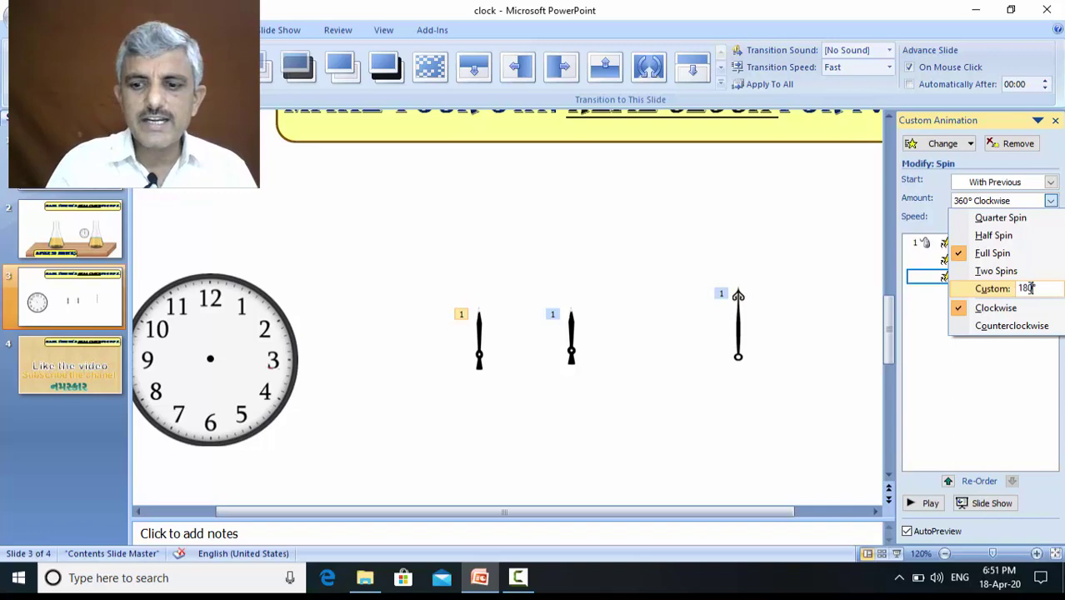
pyautogui.press('Return')
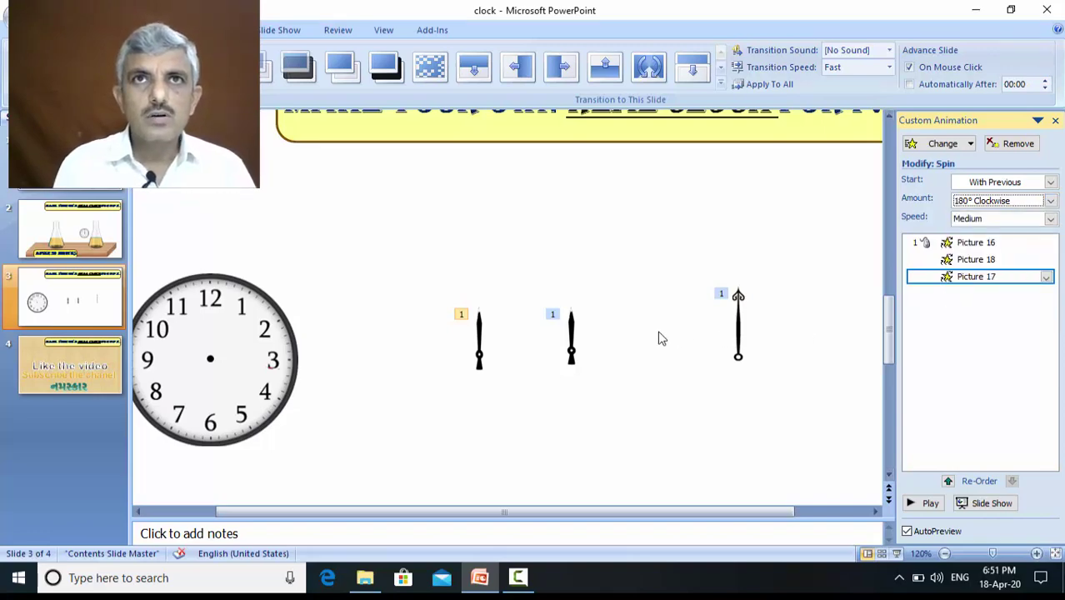
pyautogui.click(572, 329)
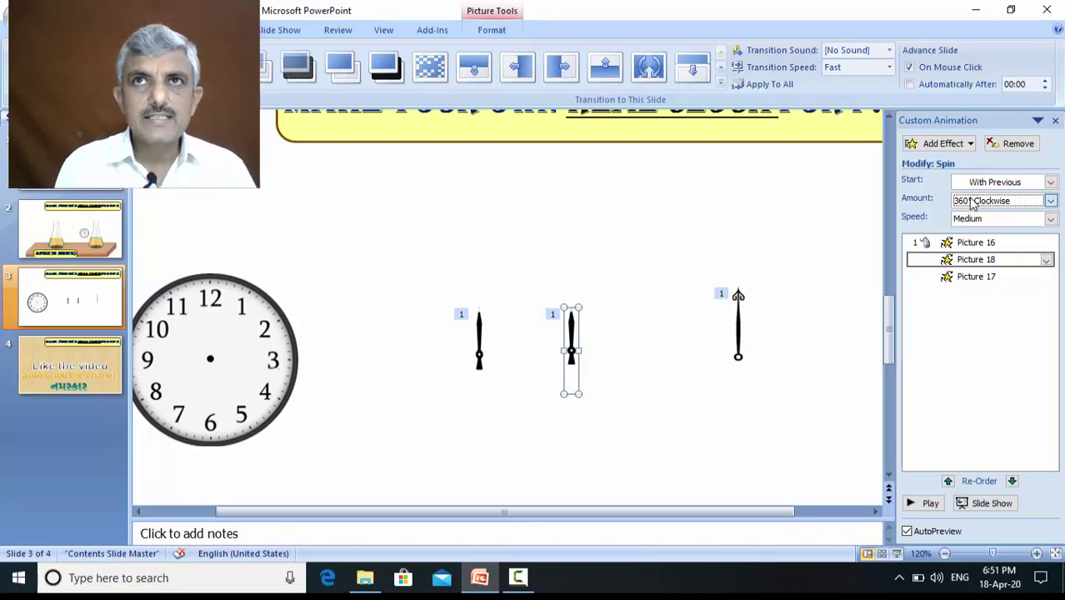
pyautogui.click(1050, 201)
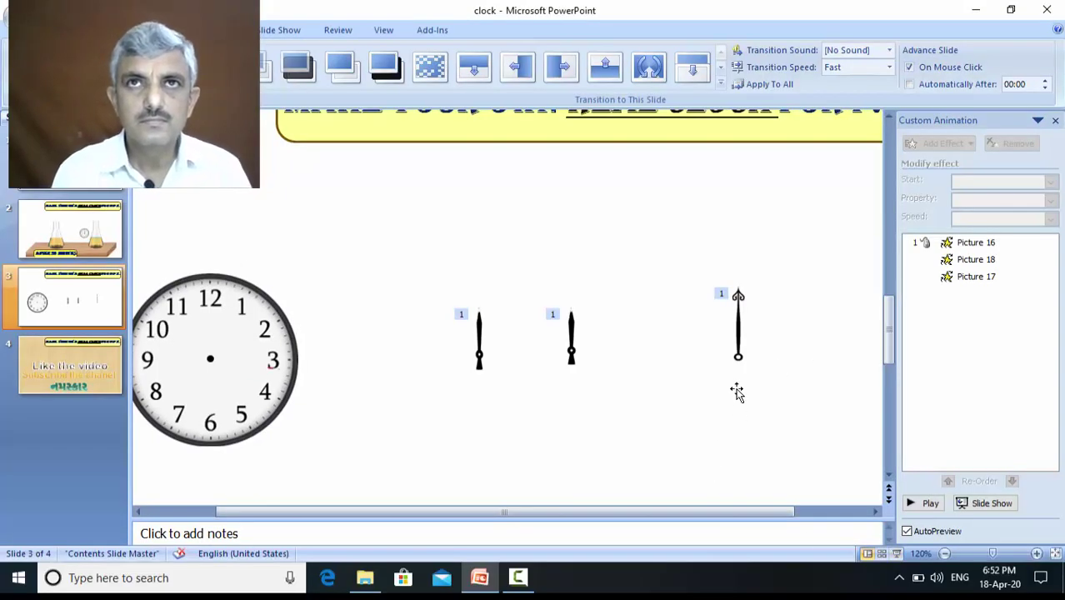
# Set the second hand's spin, Picture 16, to repeat 30 times in its timing options.
pyautogui.click(737, 317)
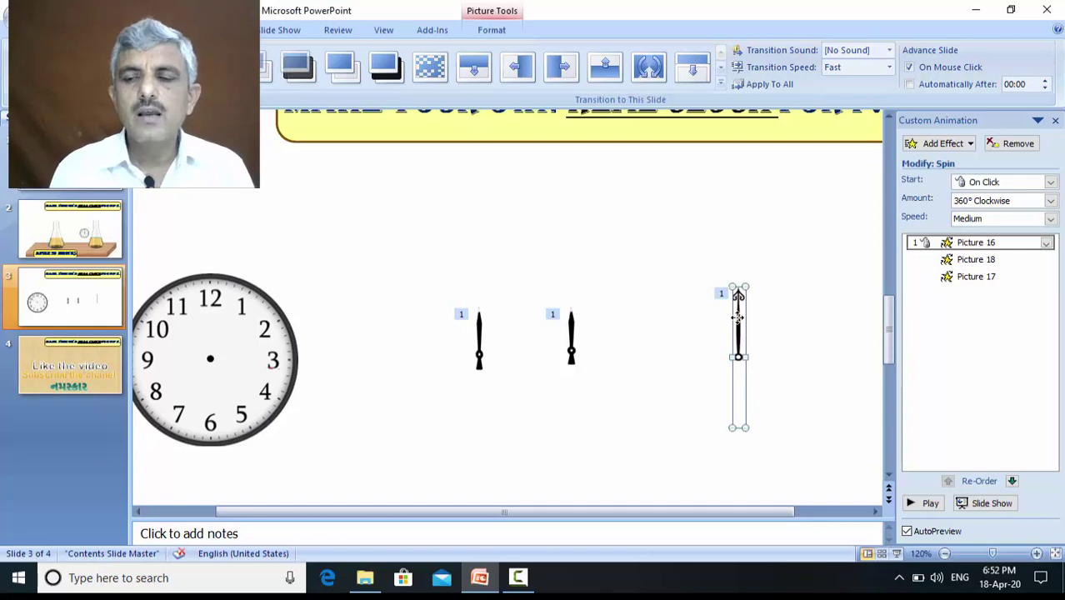
pyautogui.click(1046, 243)
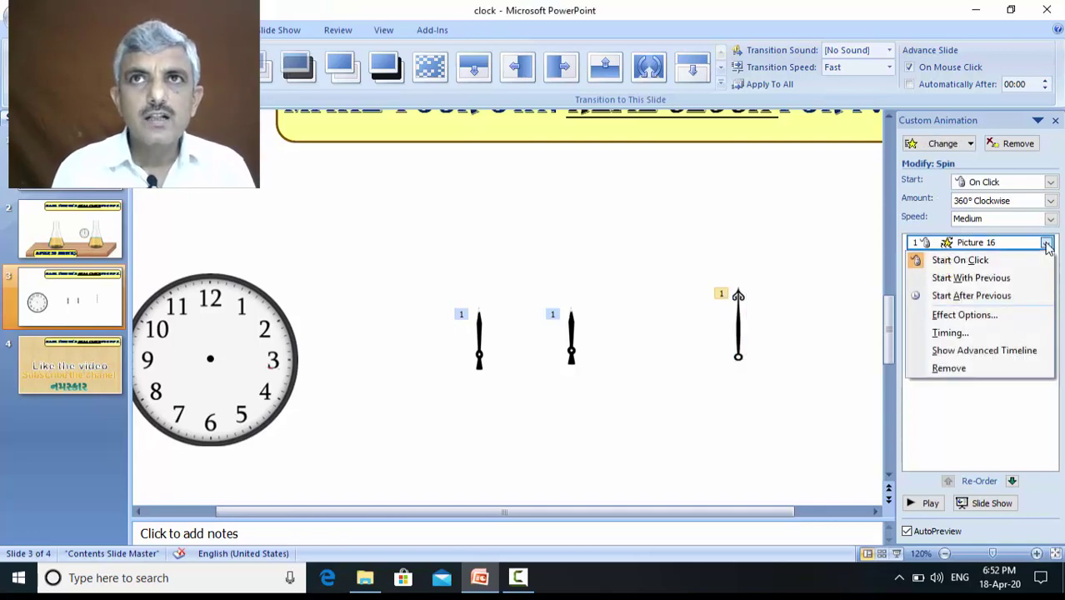
pyautogui.click(949, 333)
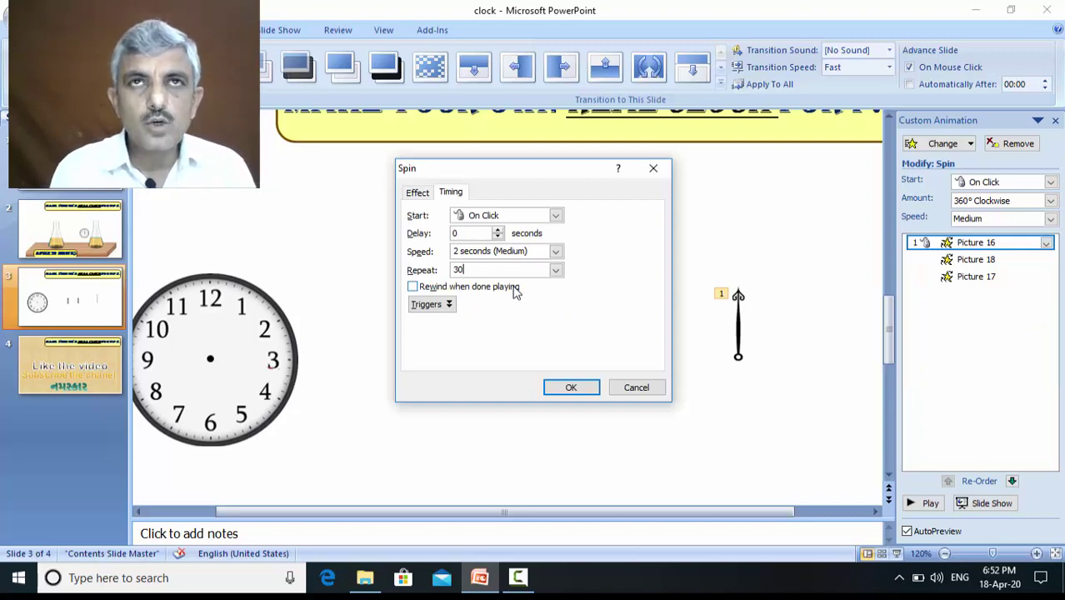
pyautogui.click(570, 389)
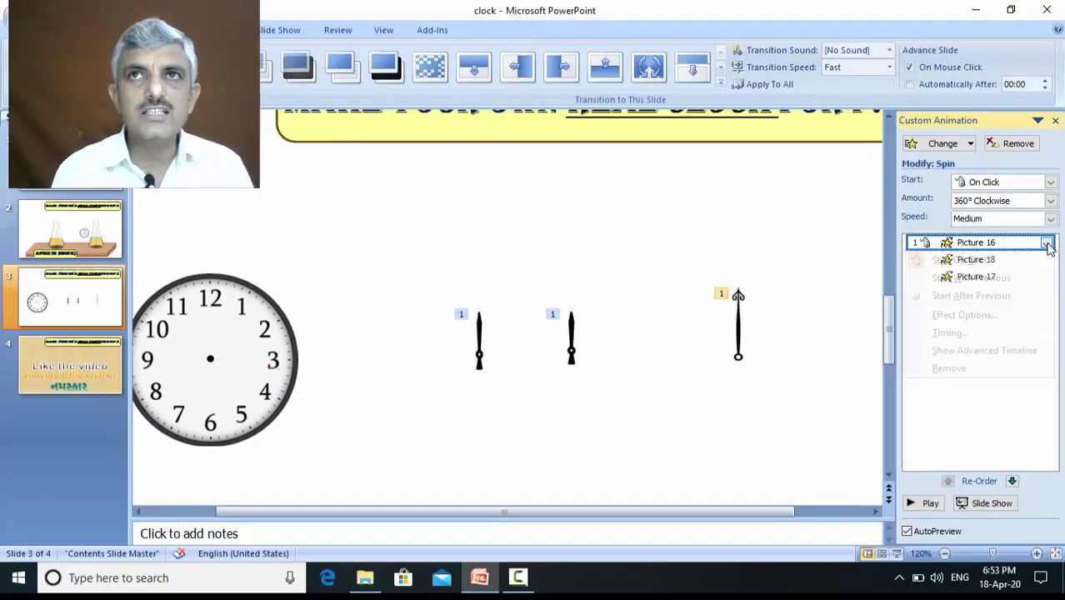
# Set the speed of the second hand's spin, Picture 16, to 0.2 seconds.
pyautogui.click(949, 332)
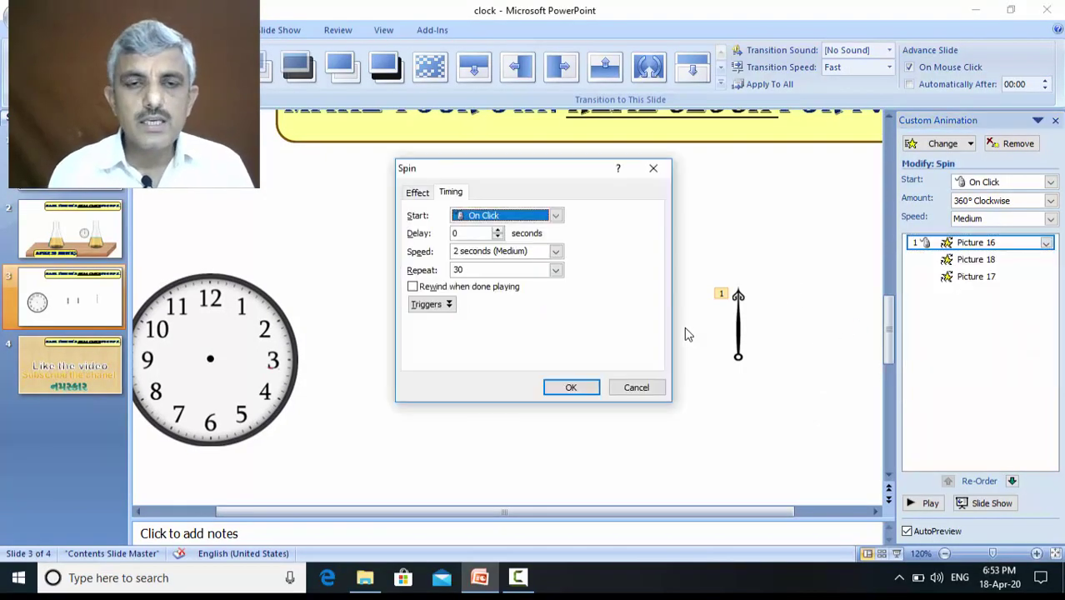
pyautogui.click(459, 251)
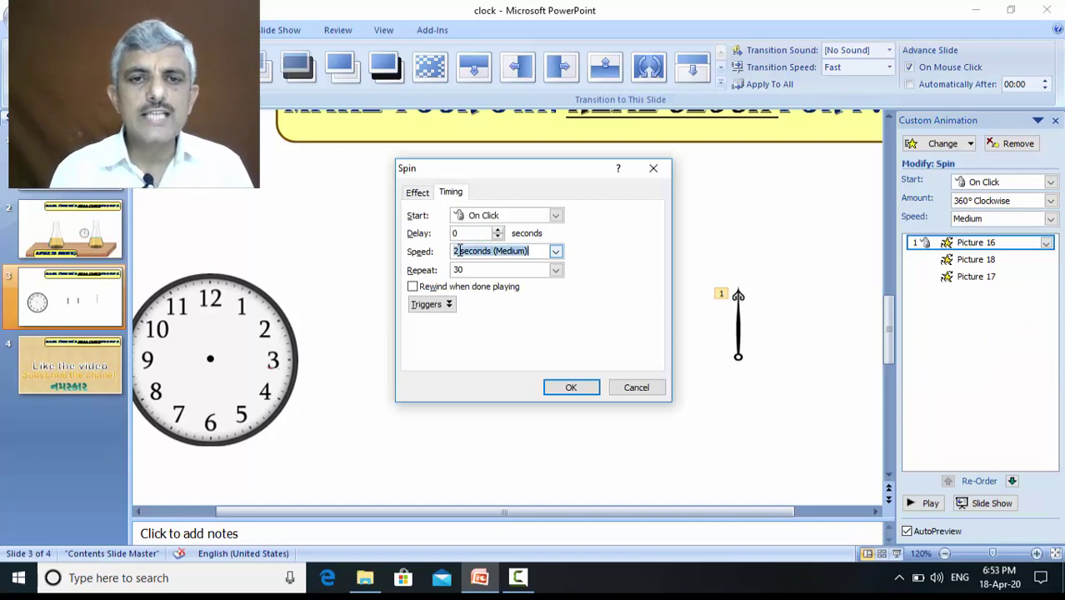
pyautogui.press('BackSpace')
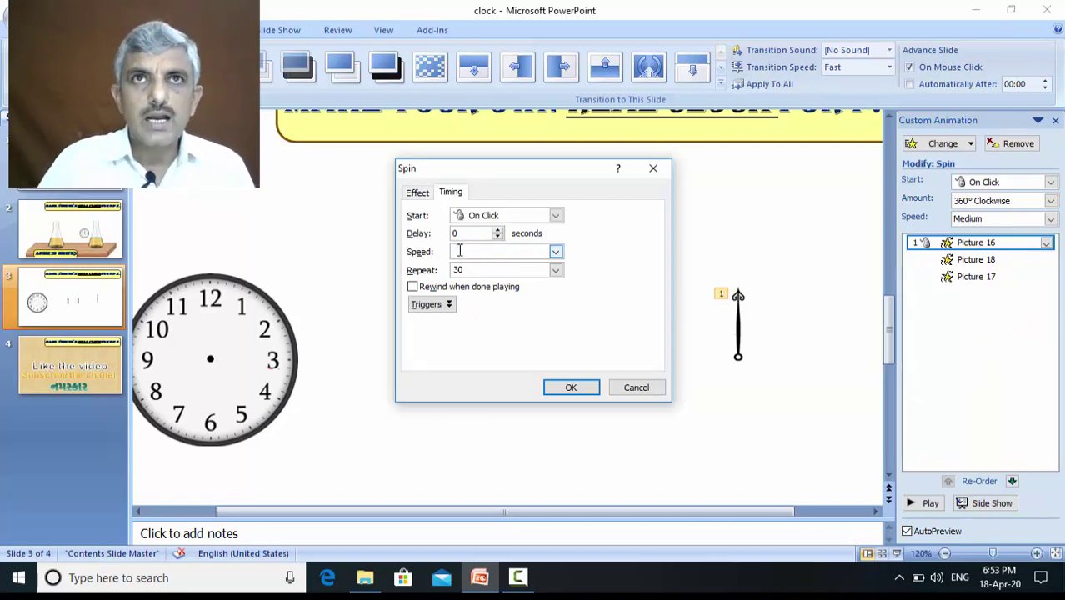
pyautogui.write('0.2')
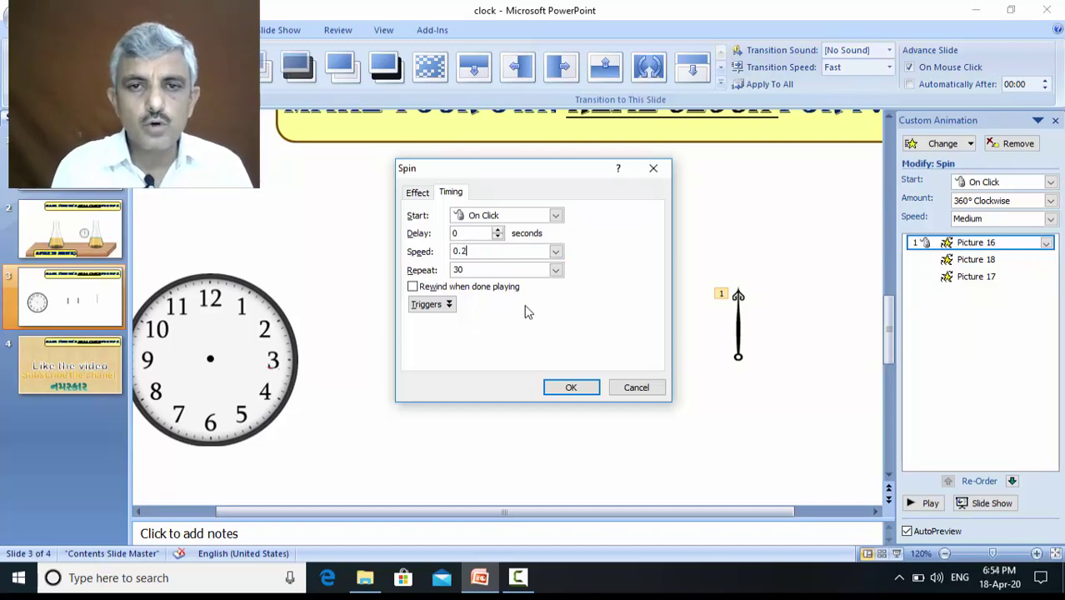
pyautogui.click(577, 389)
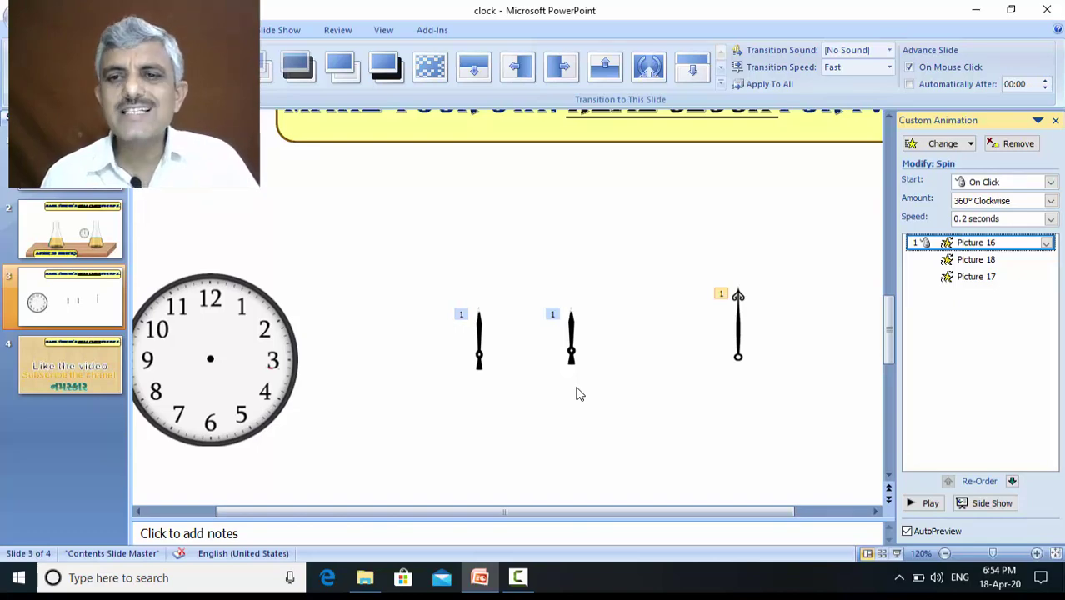
# Set the spin speed of Picture 18 and Picture 17 to 6 seconds and preview the slide as a slide show.
pyautogui.click(1008, 260)
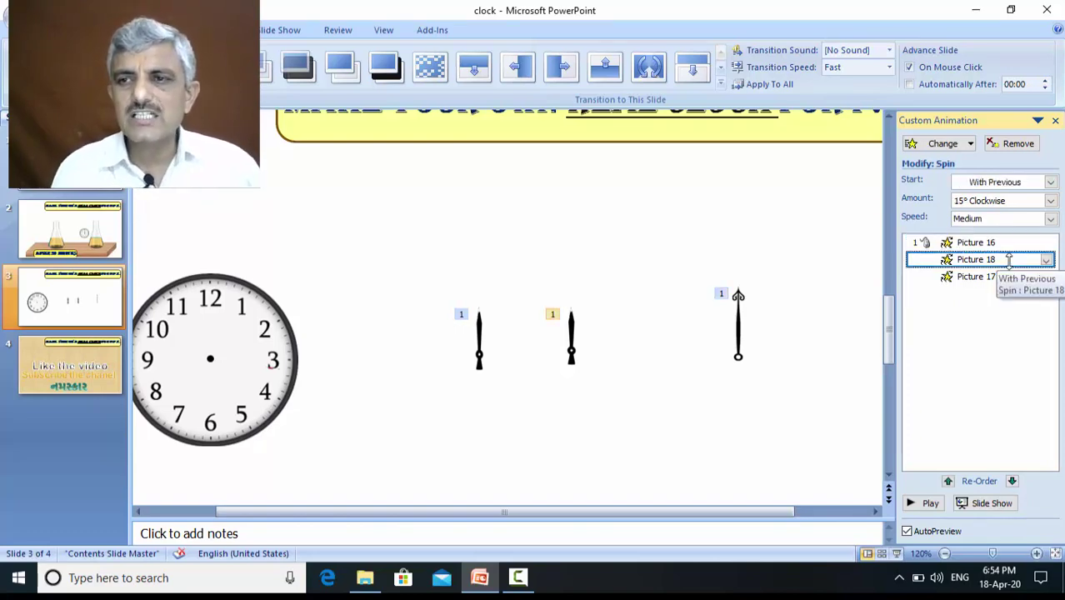
pyautogui.click(1047, 260)
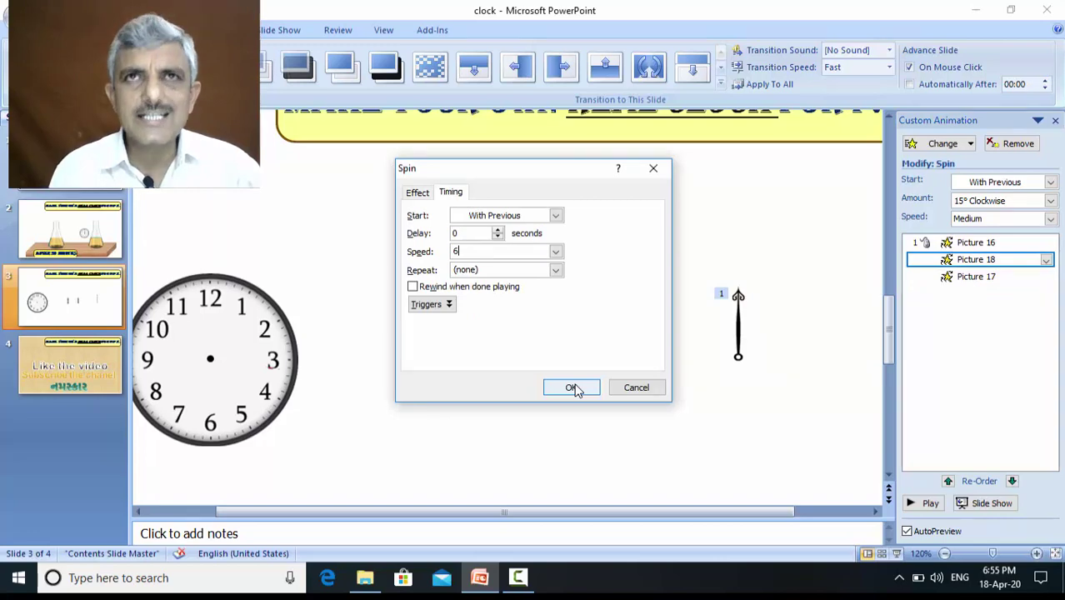
pyautogui.click(571, 387)
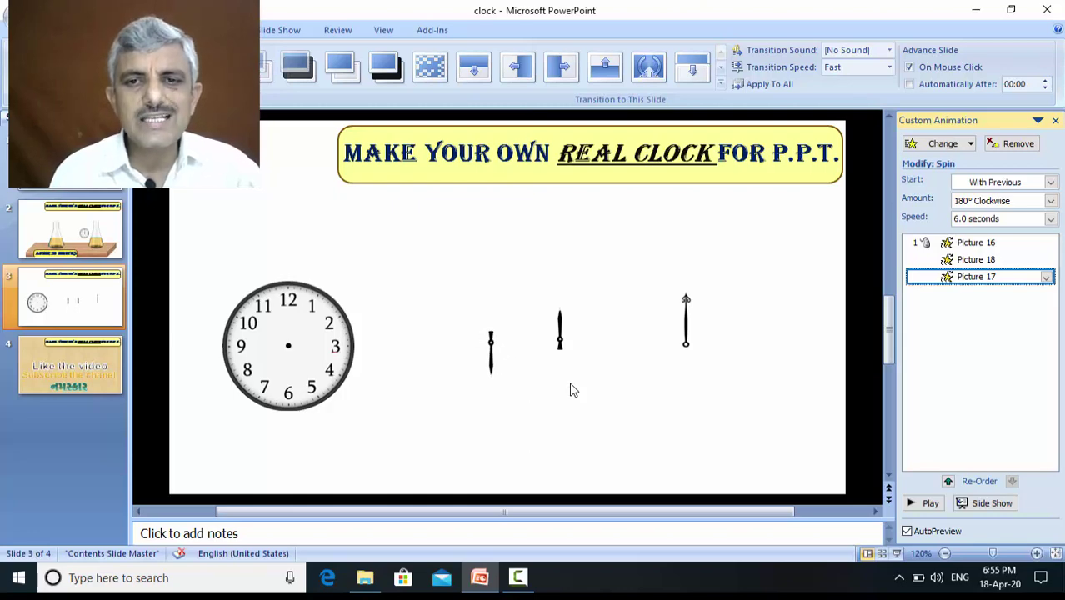
pyautogui.click(898, 554)
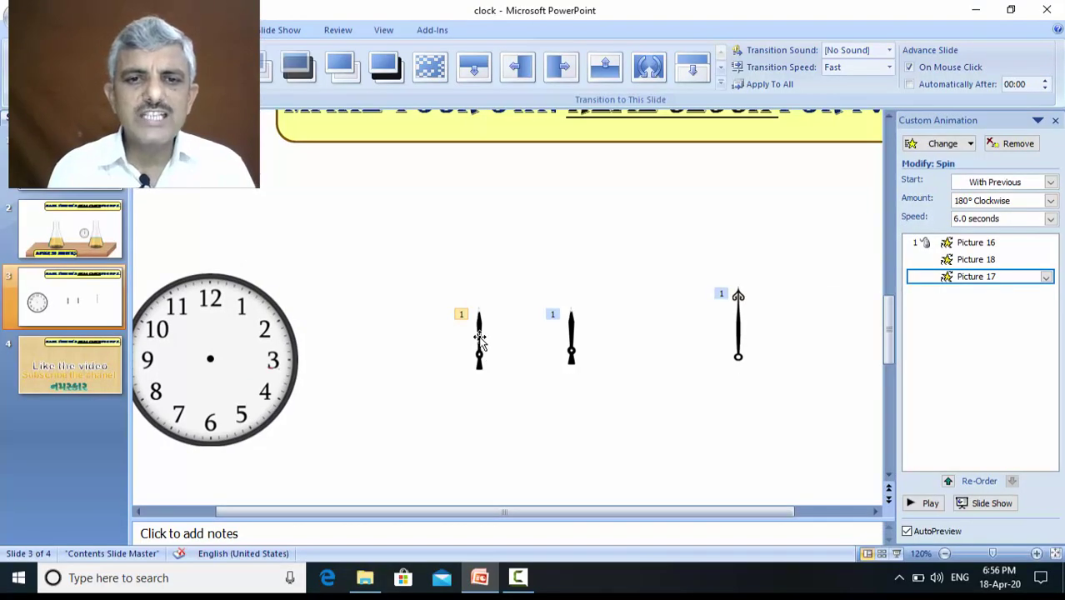
# Move all three clock hands onto the clock face, aligning their pivots with its centre dot.
pyautogui.moveTo(479, 340); pyautogui.dragTo(209, 333)
pyautogui.click(689, 367)
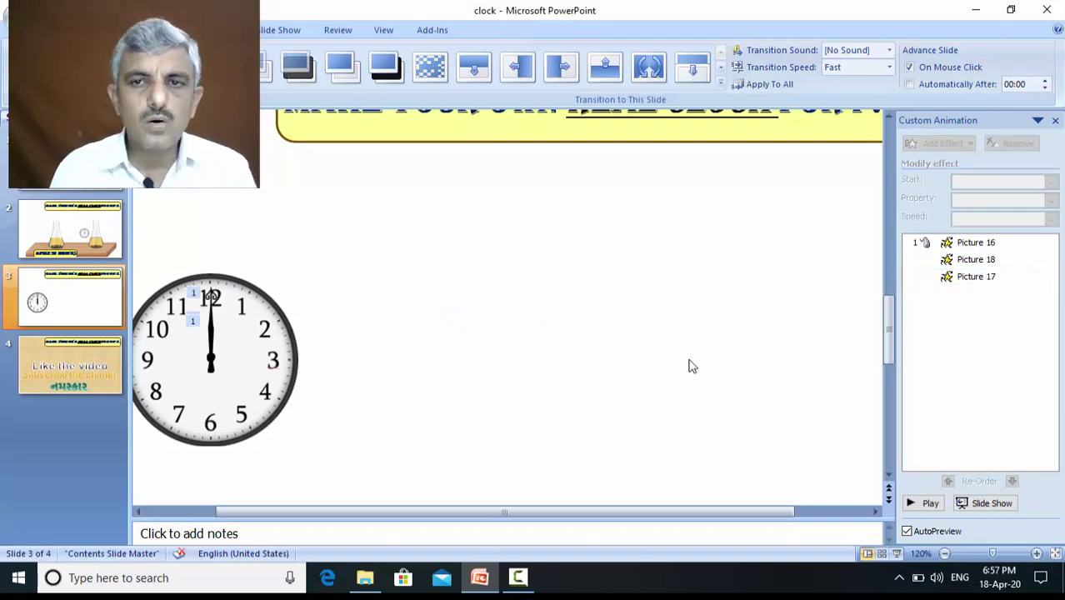